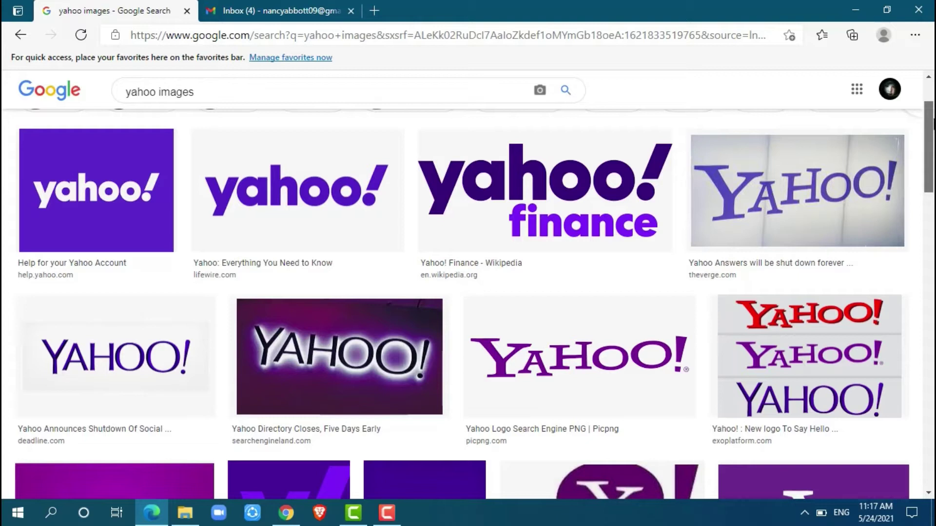
Step: Load yahoo.com in a new Microsoft Edge tab
{"action": "left_click_drag", "start_coordinate": [933, 124], "coordinate": [932, 130]}
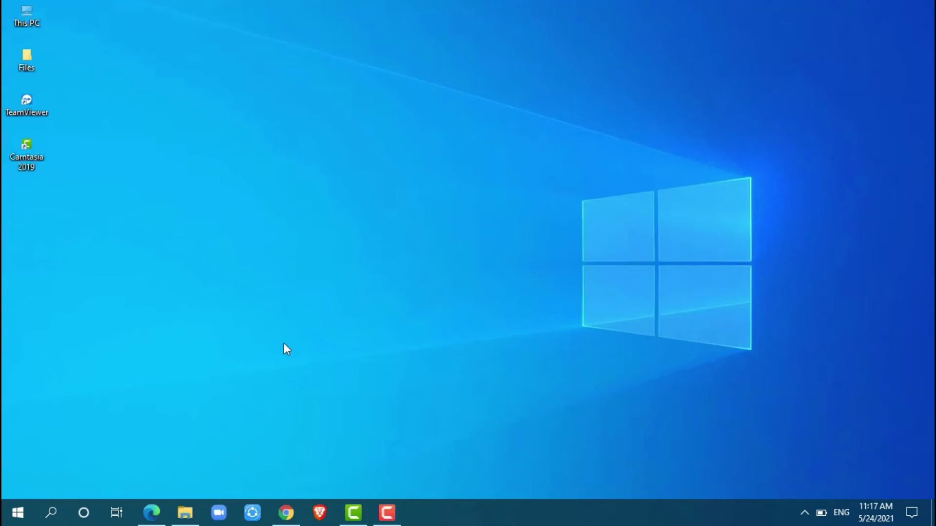
{"action": "left_click", "coordinate": [151, 513]}
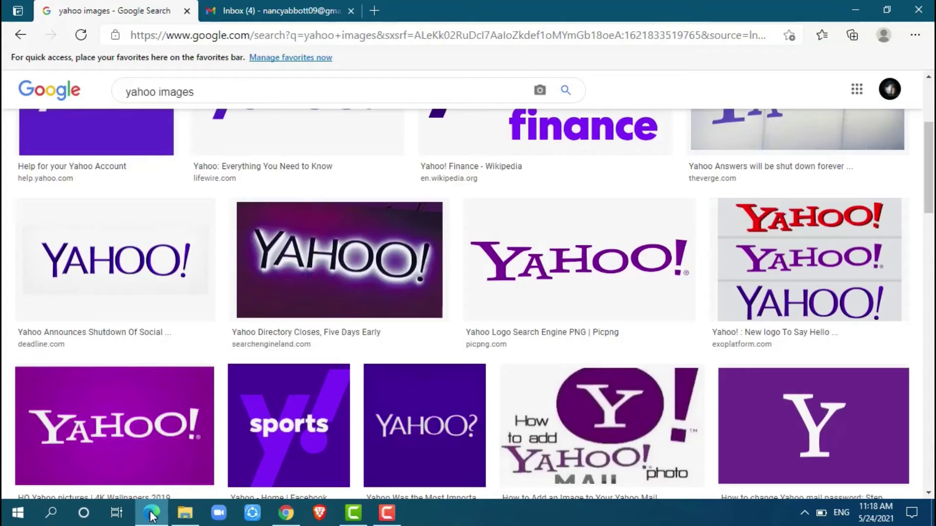
{"action": "left_click", "coordinate": [376, 10]}
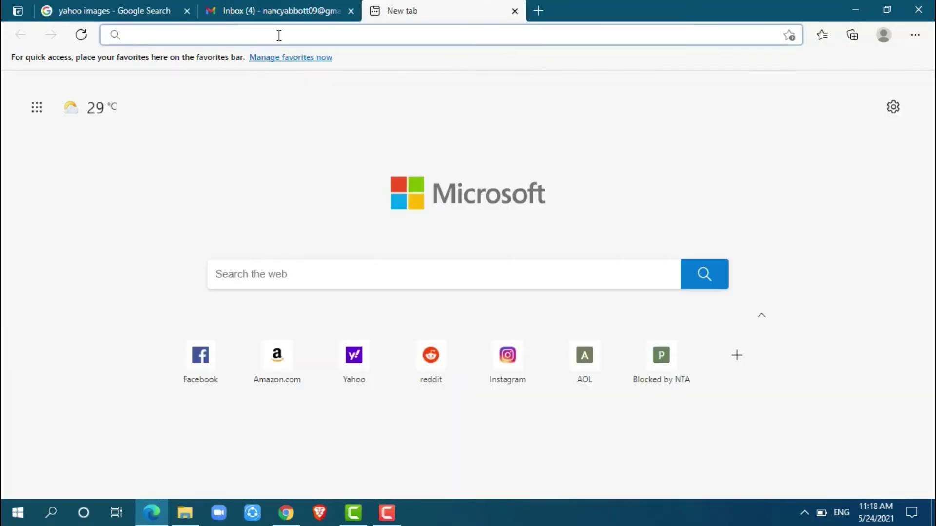
{"action": "type", "text": "yahoo"}
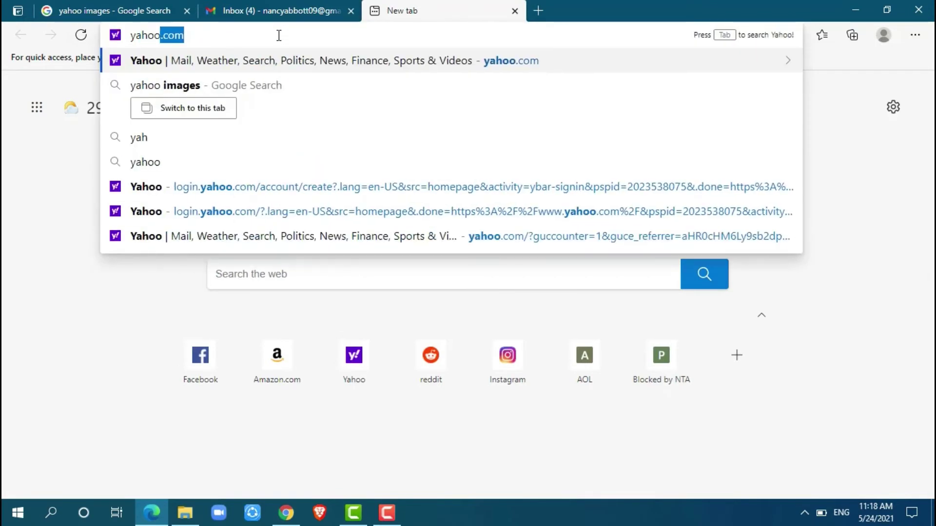
{"action": "type", "text": ".com"}
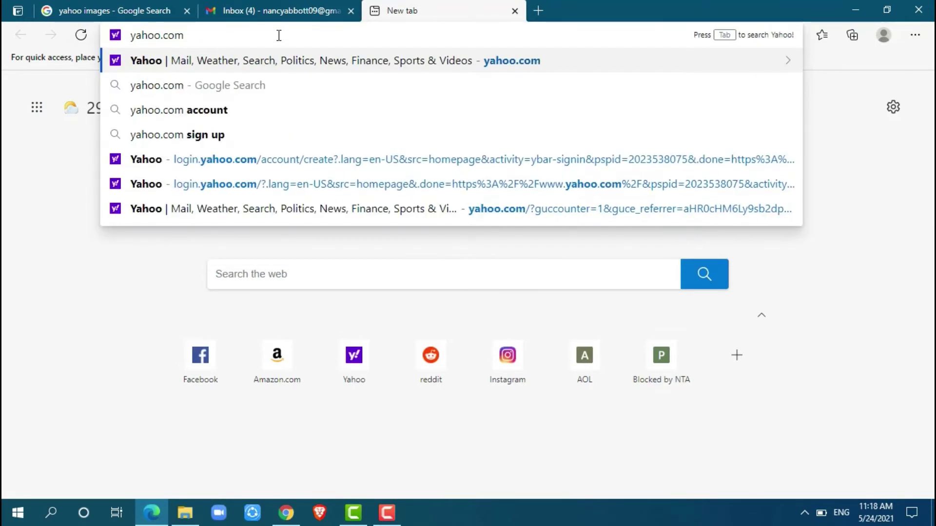
{"action": "key", "text": "Return"}
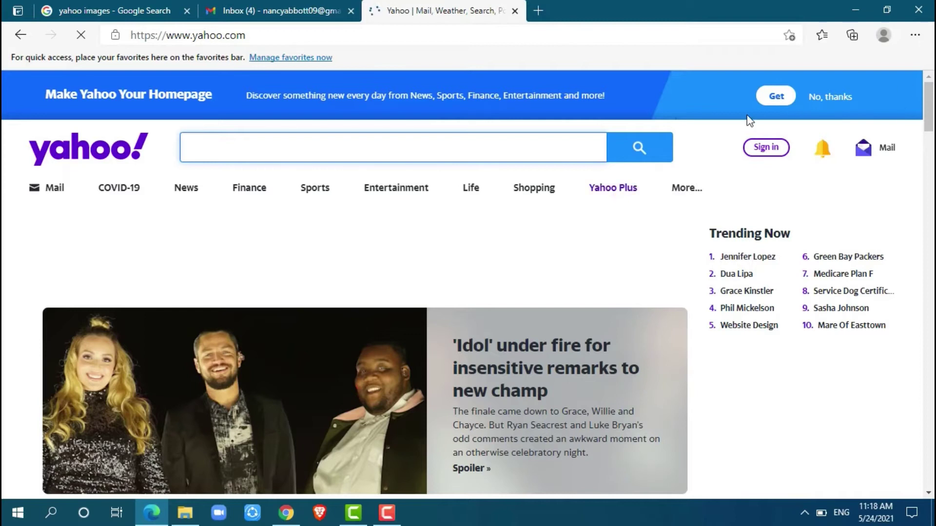
Step: Go through Yahoo Sign in to Create an account, reaching the empty Sign up form
{"action": "left_click", "coordinate": [761, 154]}
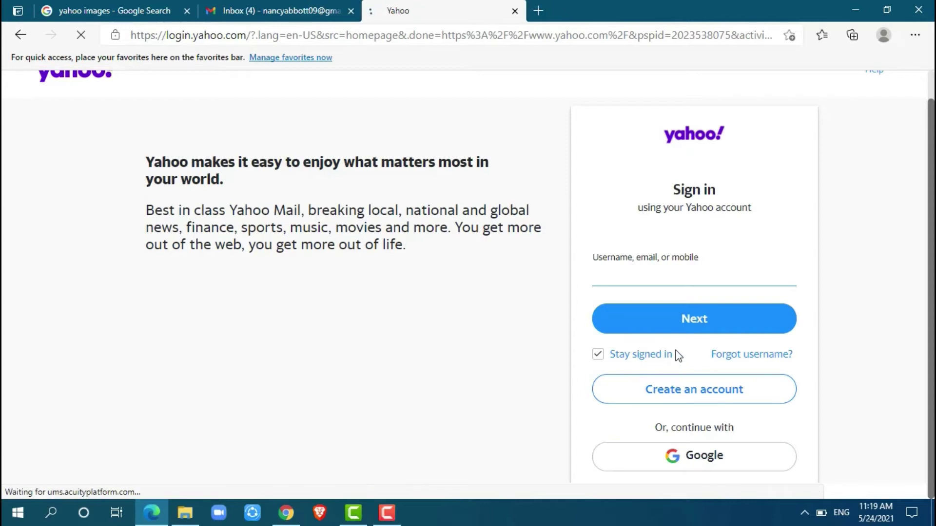
{"action": "left_click", "coordinate": [669, 397]}
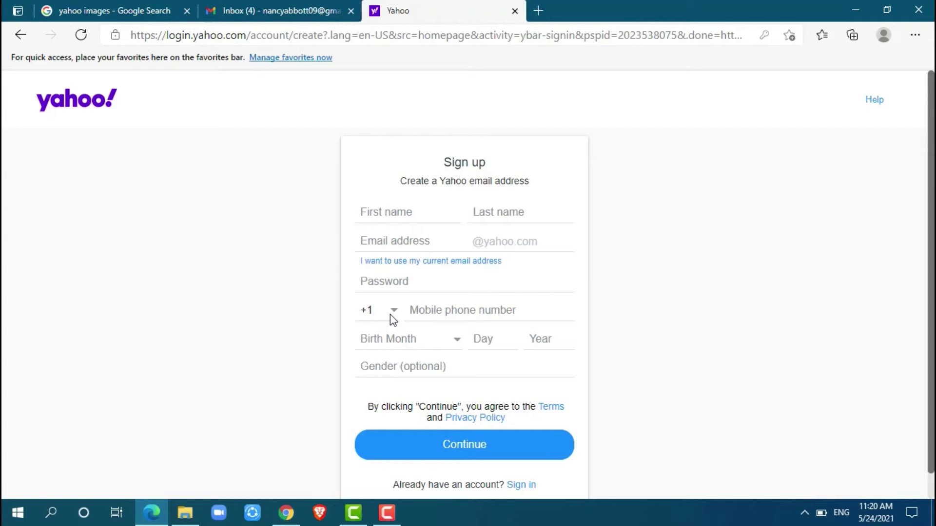
Step: Enter the first name, last name and desired Yahoo email username, correcting a typo in the username
{"action": "left_click", "coordinate": [389, 213]}
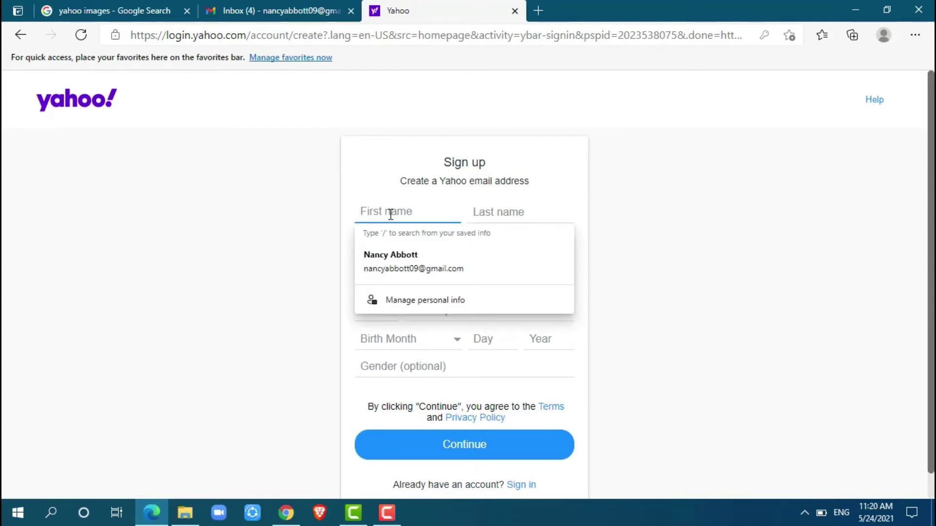
{"action": "left_click", "coordinate": [503, 220]}
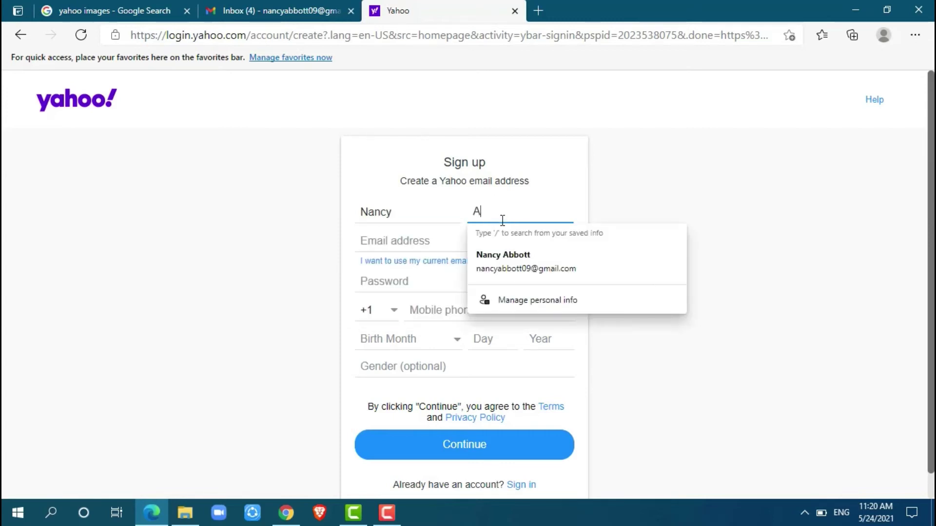
{"action": "left_click", "coordinate": [414, 238]}
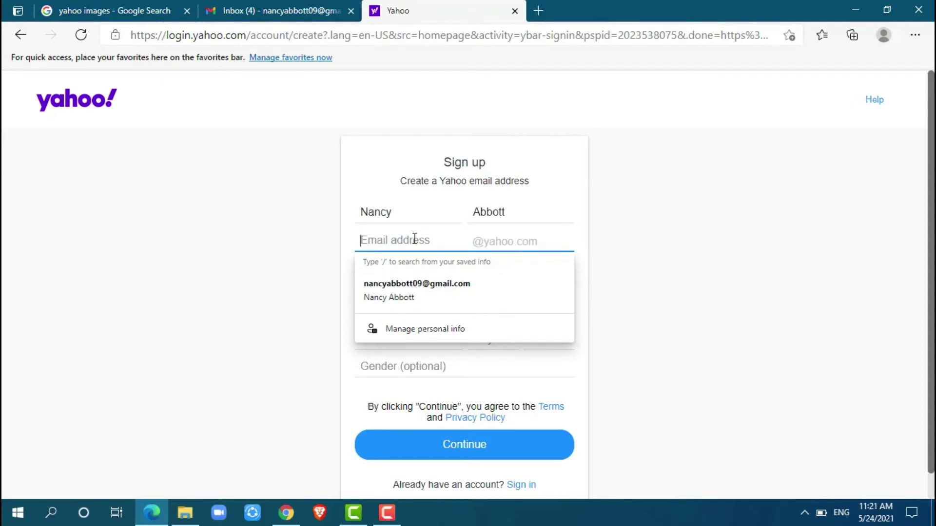
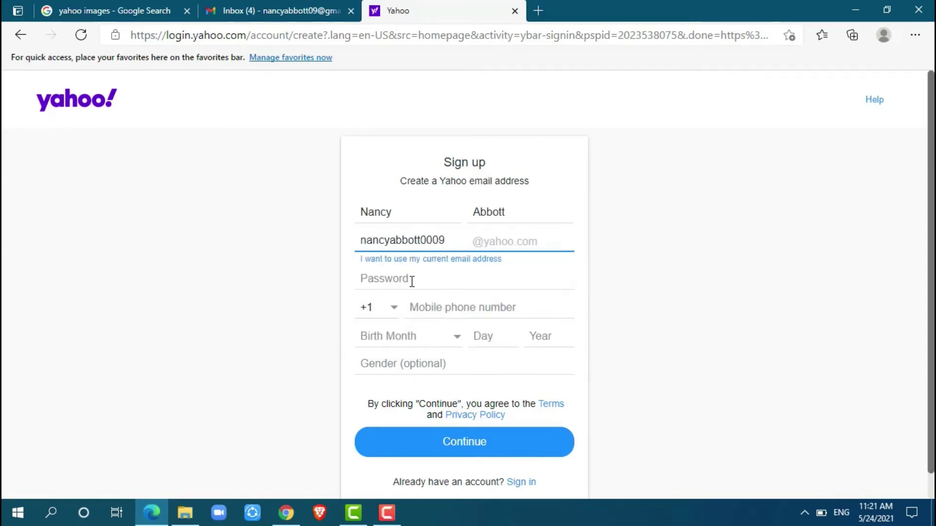
{"action": "left_click", "coordinate": [412, 282]}
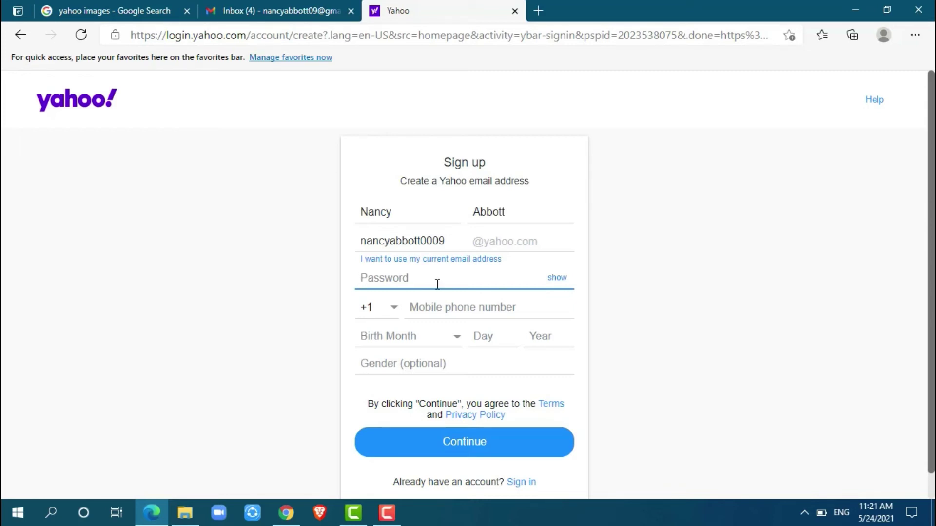
Step: Enter the account password, choose the phone's country calling code and type the mobile number
{"action": "type", "text": "***********"}
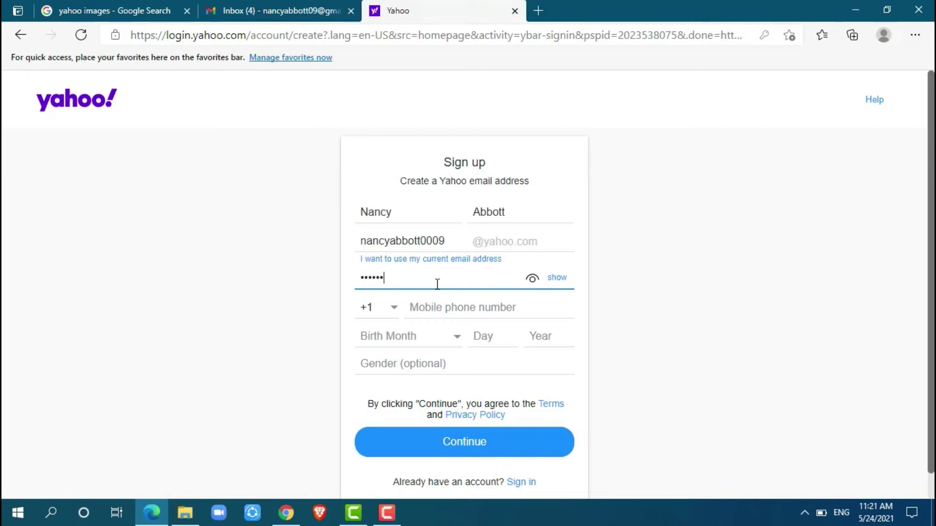
{"action": "type", "text": "**"}
{"action": "left_click", "coordinate": [395, 309]}
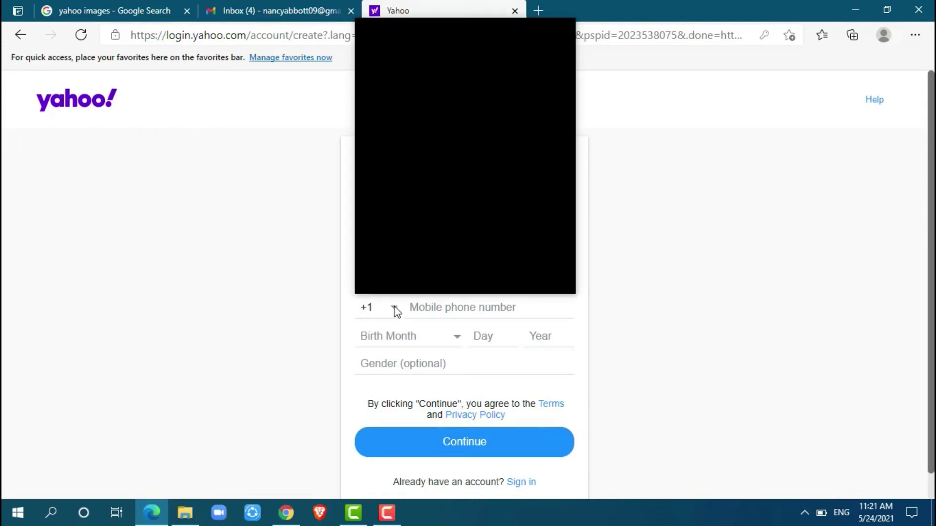
{"action": "left_click_drag", "start_coordinate": [567, 264], "coordinate": [567, 192]}
{"action": "left_click", "coordinate": [395, 234]}
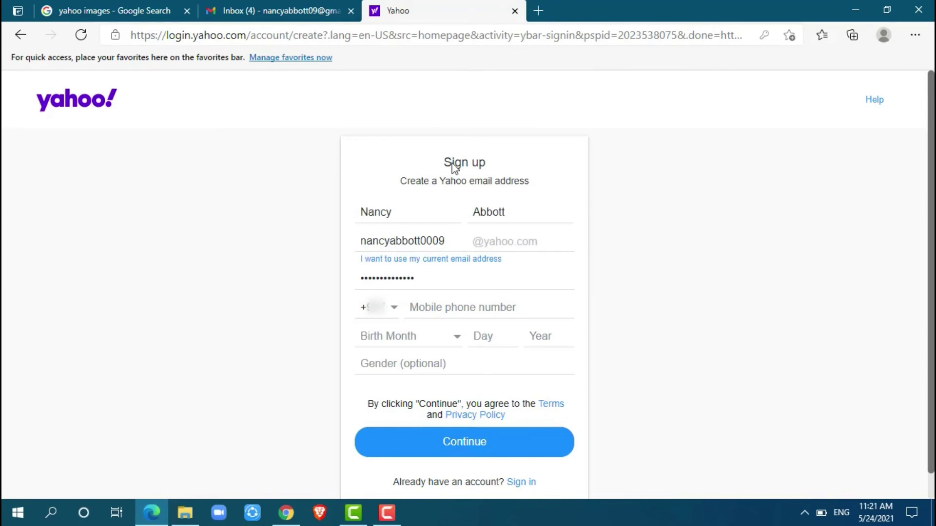
{"action": "left_click", "coordinate": [495, 307]}
{"action": "type", "text": "9"}
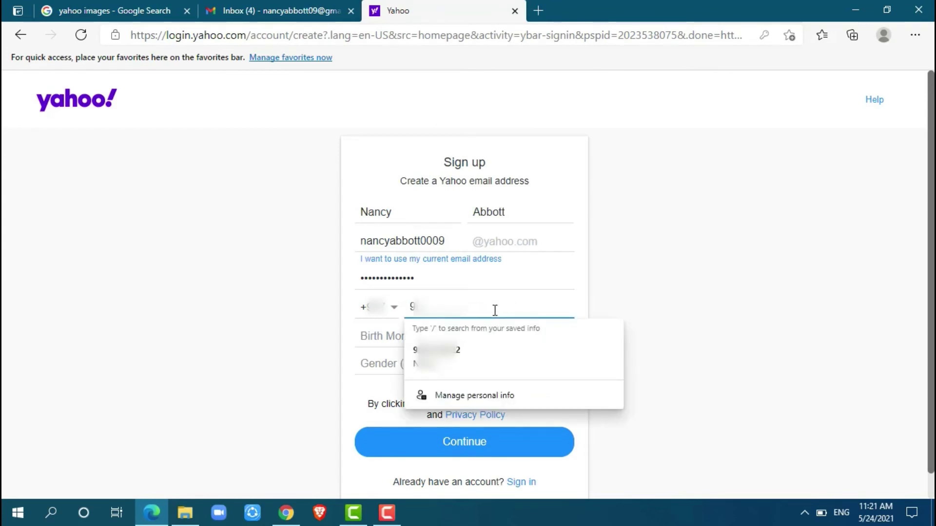
{"action": "type", "text": "84000000"}
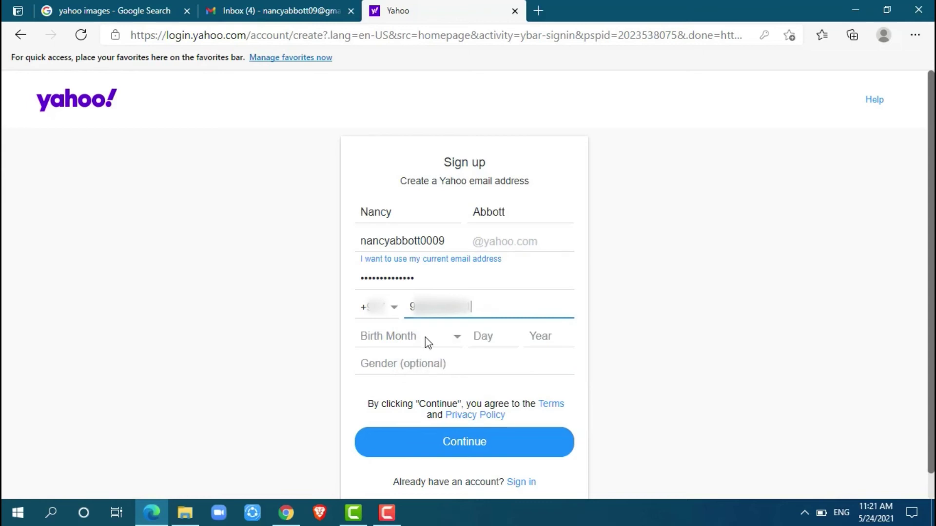
{"action": "left_click", "coordinate": [428, 341]}
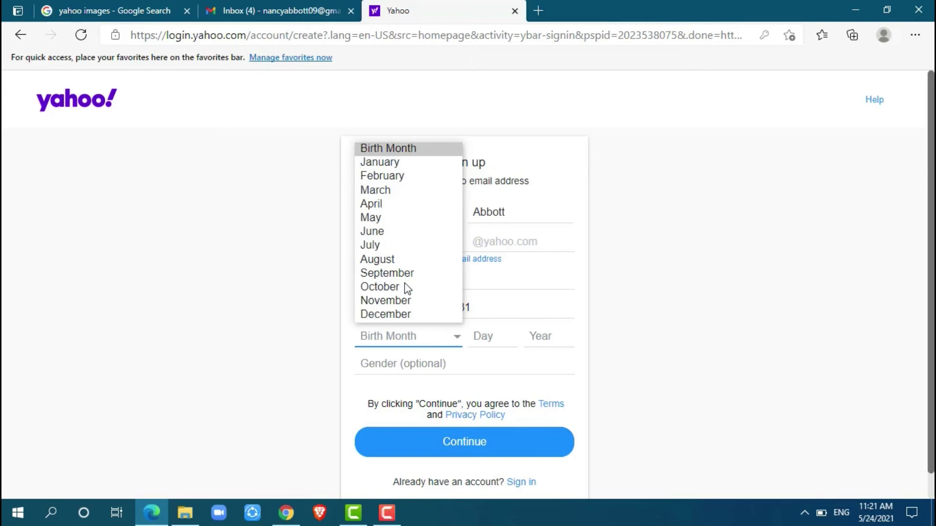
{"action": "left_click", "coordinate": [399, 259]}
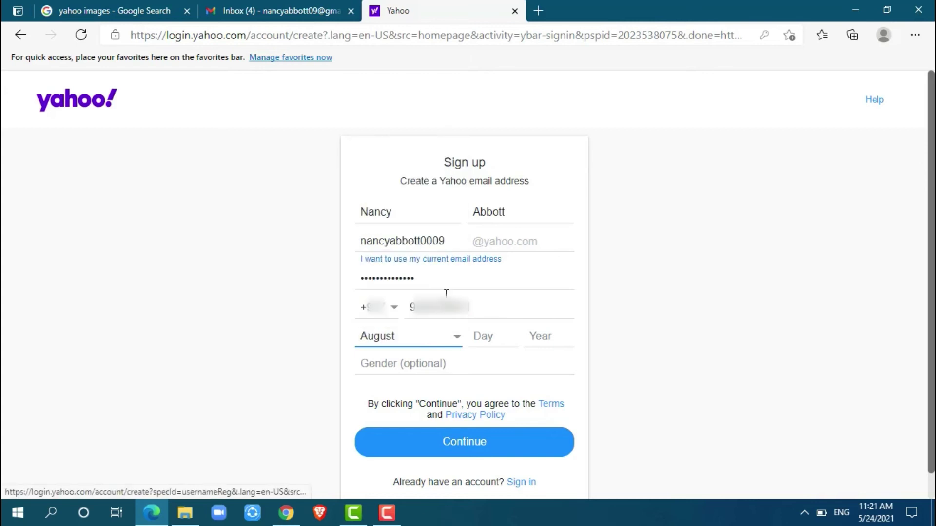
{"action": "left_click", "coordinate": [490, 337]}
{"action": "type", "text": "04"}
{"action": "left_click", "coordinate": [536, 335]}
{"action": "type", "text": "1995"}
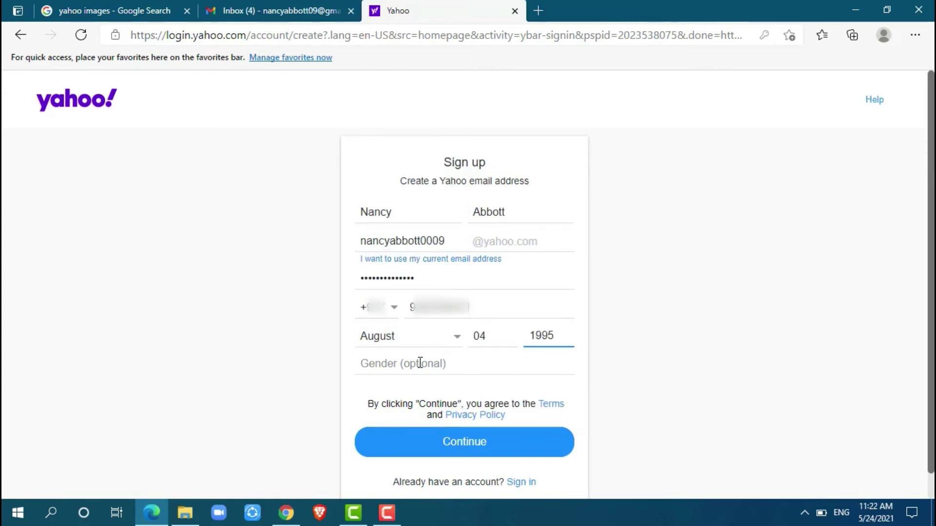
{"action": "left_click", "coordinate": [392, 365]}
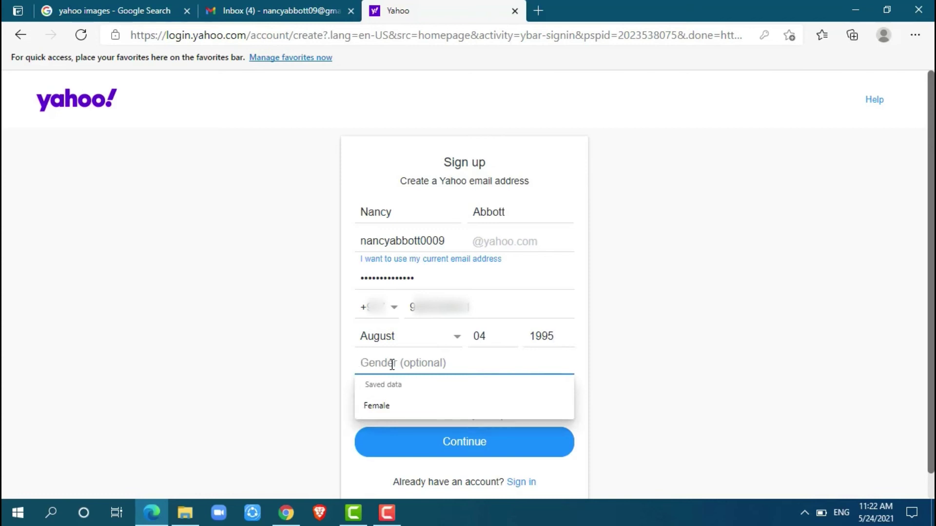
{"action": "type", "text": "Female"}
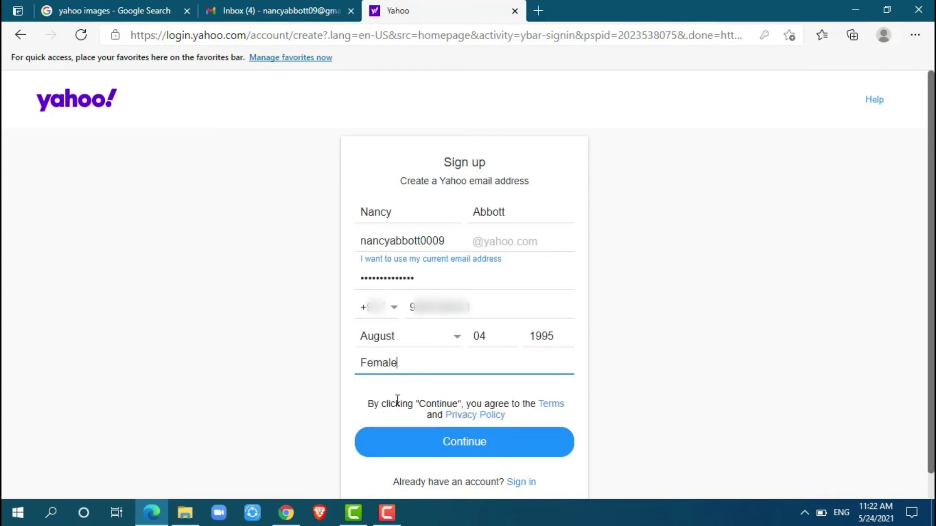
{"action": "left_click", "coordinate": [414, 436]}
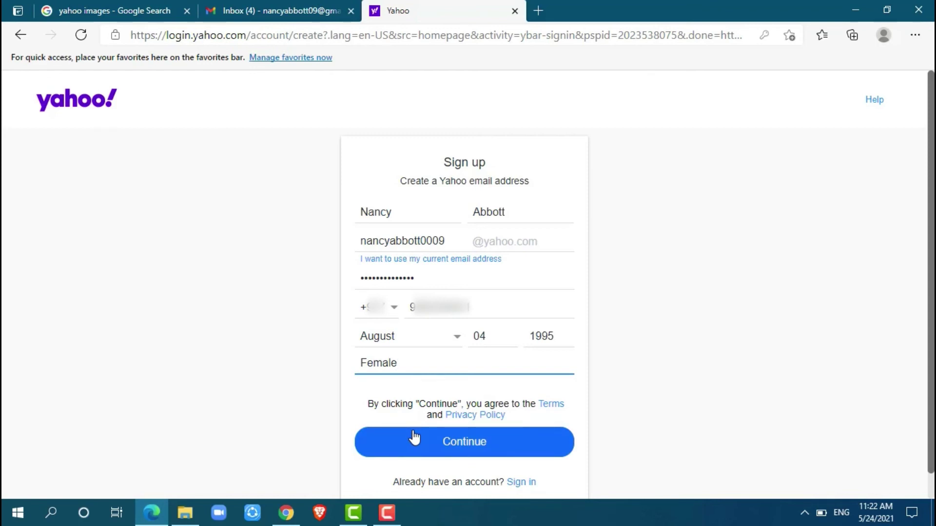
Step: Request a texted verification code, enter the received code and verify it to reach Success
{"action": "left_click", "coordinate": [414, 437]}
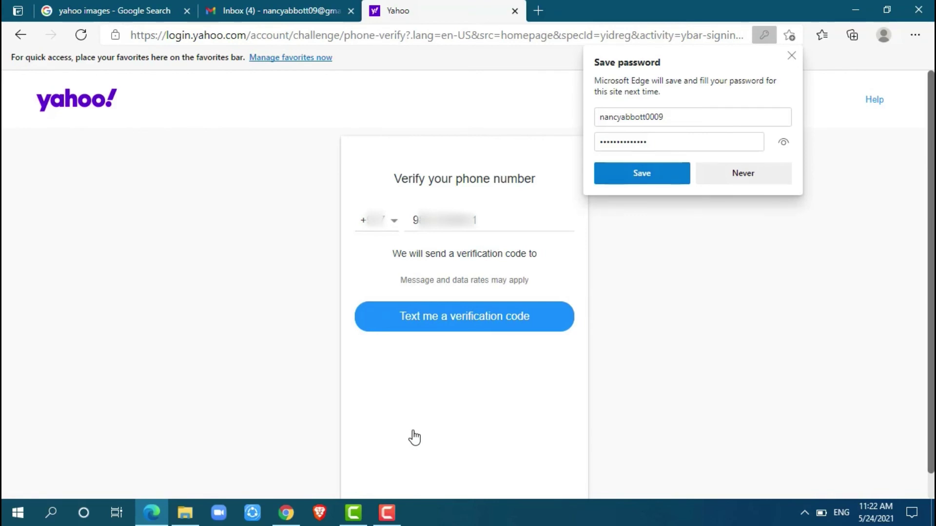
{"action": "left_click", "coordinate": [416, 331]}
{"action": "left_click", "coordinate": [417, 332]}
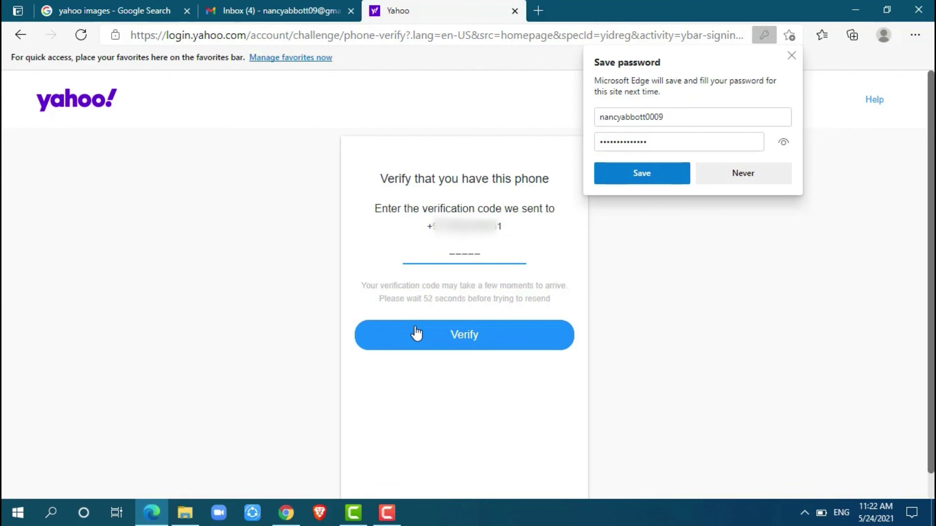
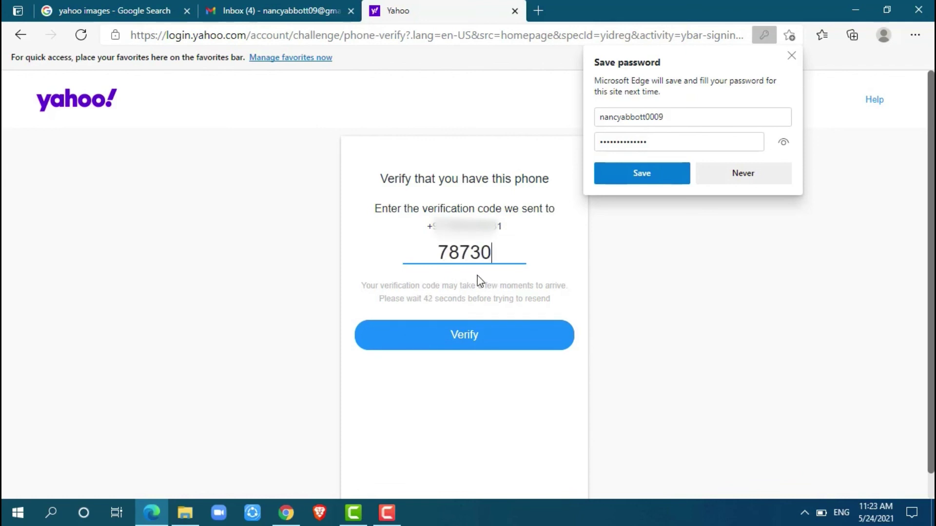
{"action": "left_click", "coordinate": [453, 339]}
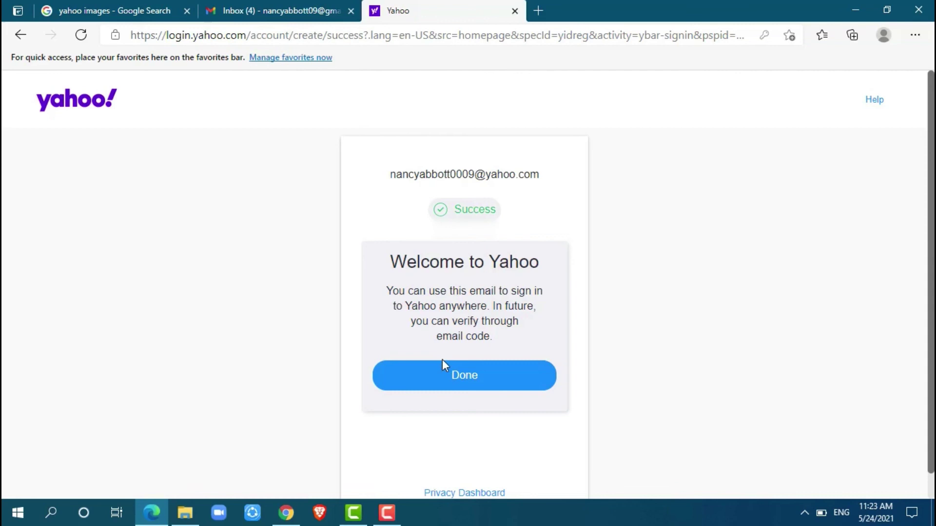
Step: Dismiss the success page with Done and bring up the new account's profile menu
{"action": "left_click", "coordinate": [442, 375]}
{"action": "mouse_move", "coordinate": [747, 102]}
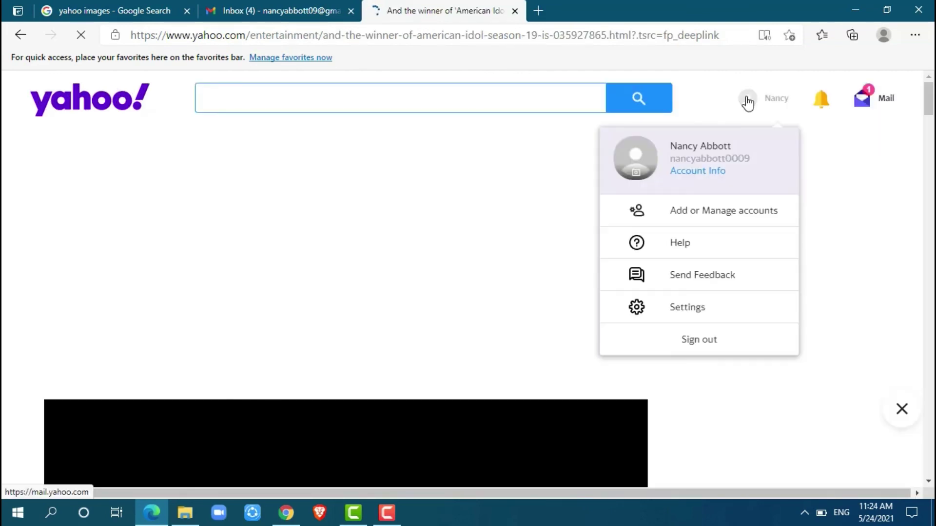